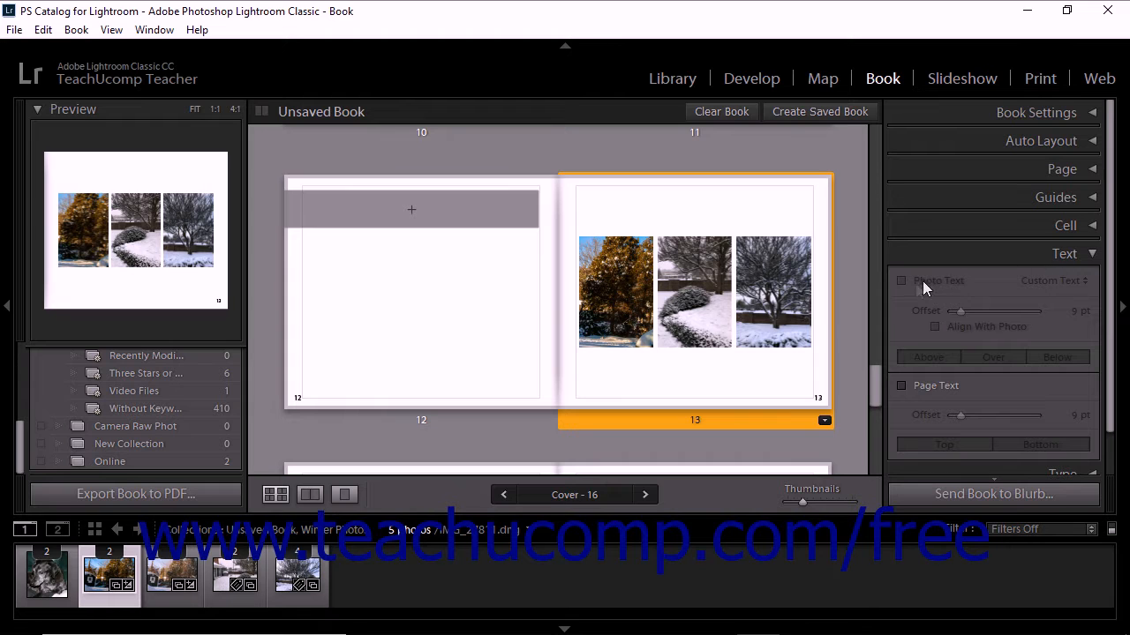
Select all three photos on page 13 and enable photo text for them using the Custom Text preset.
click(651, 295)
click(716, 298)
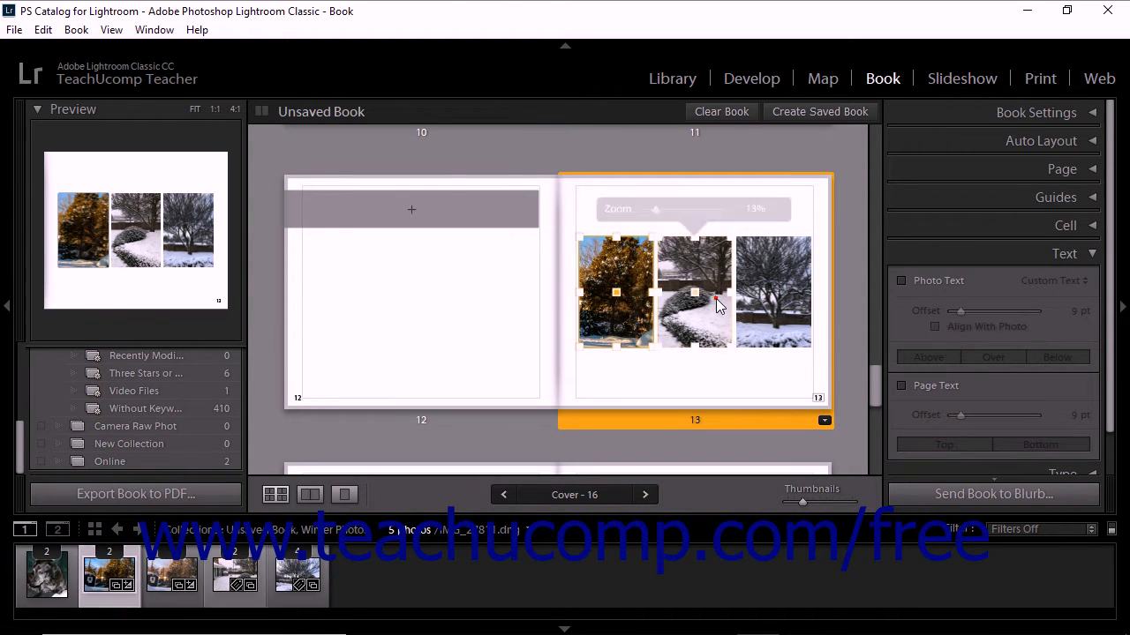
click(783, 305)
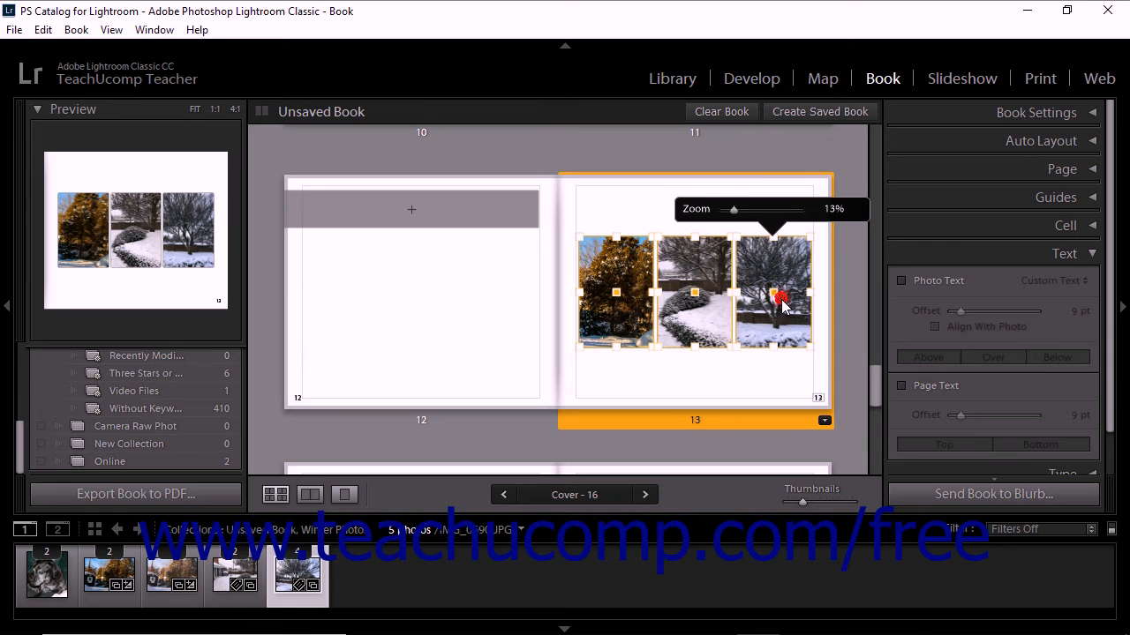
click(927, 282)
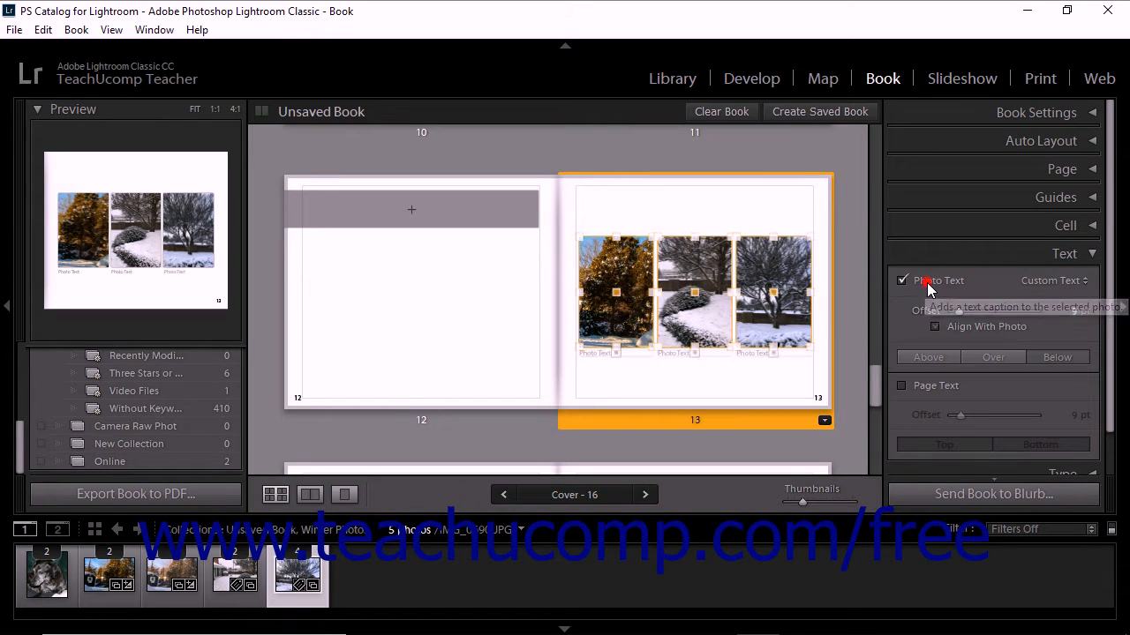
click(1043, 282)
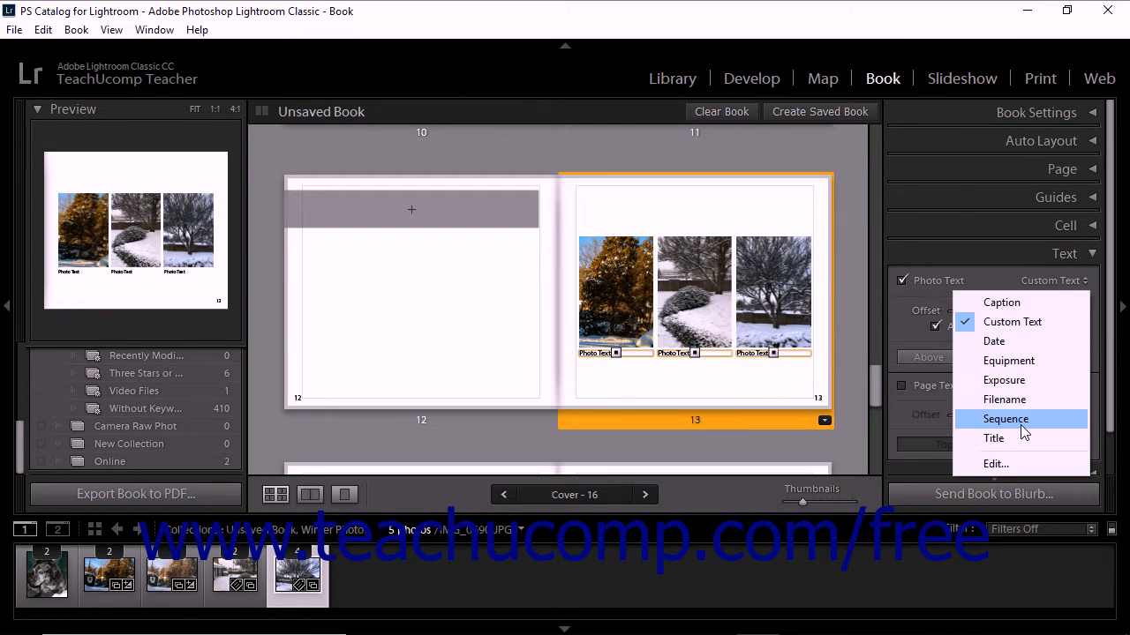
click(1035, 323)
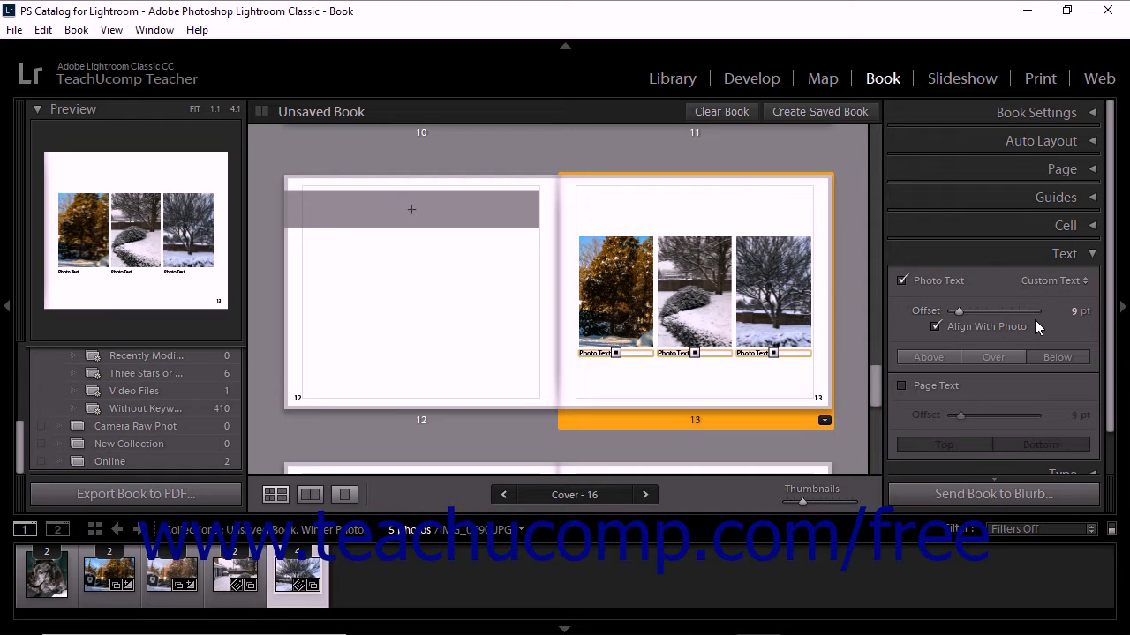
Edit the photo text template to read "Name: " followed by the Filename token, a period and the Filename Extension token.
click(1068, 282)
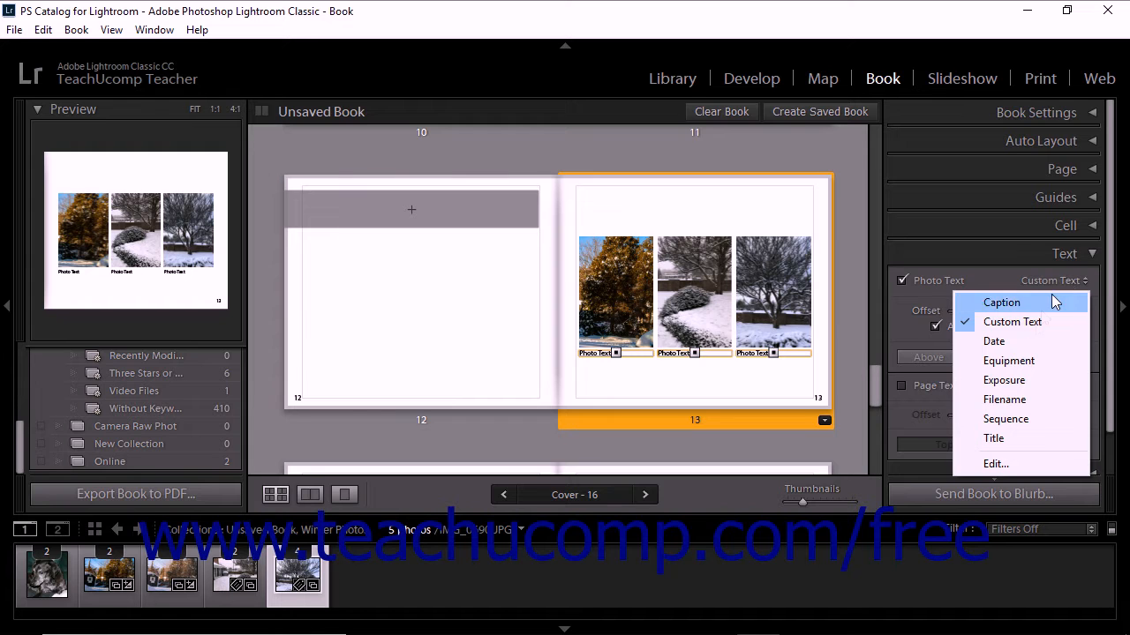
click(1018, 461)
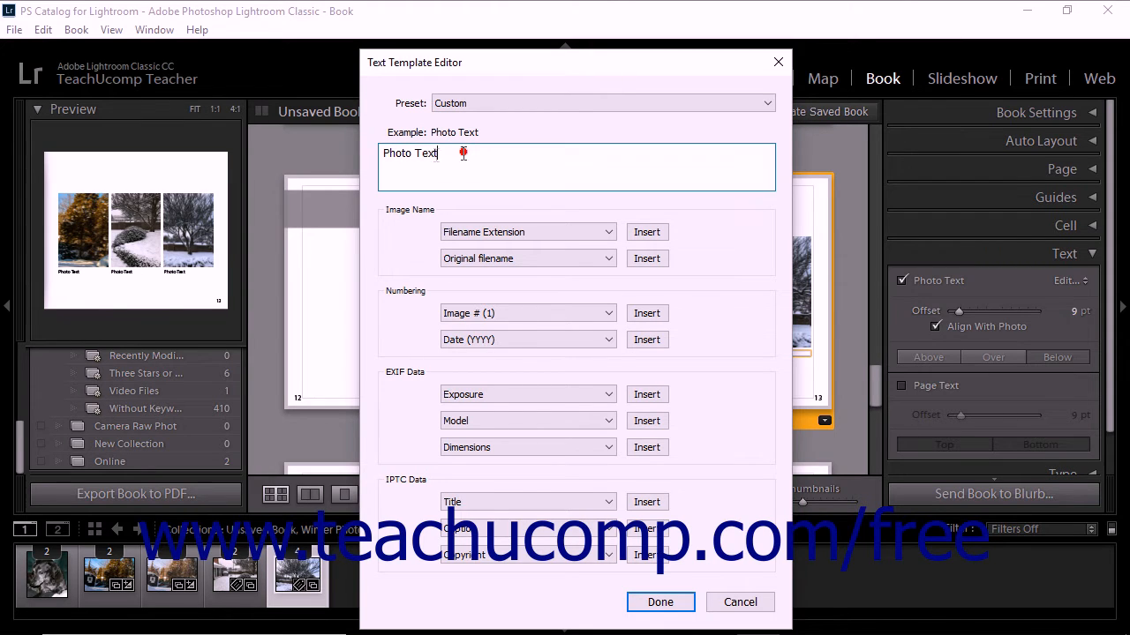
drag(465, 153, 376, 153)
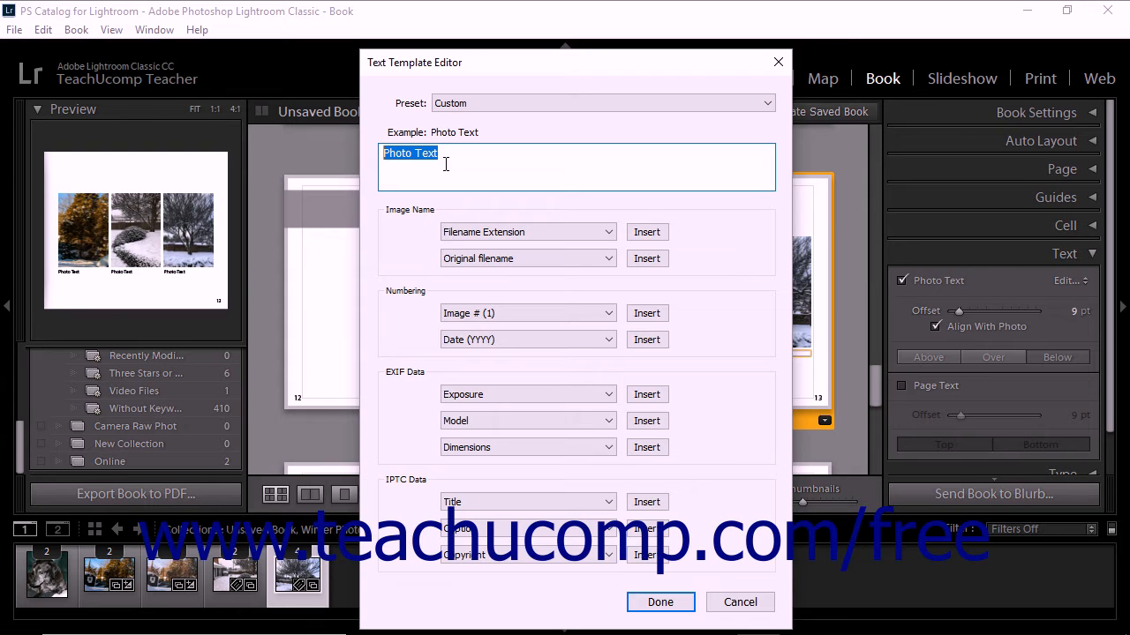
text(Name:)
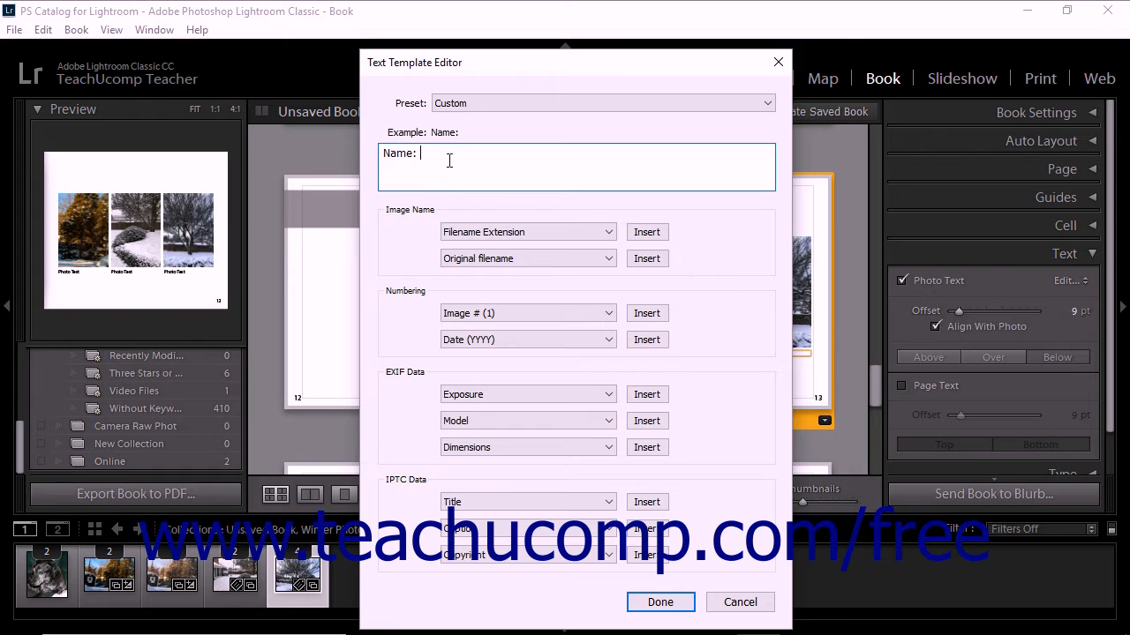
click(439, 154)
click(596, 235)
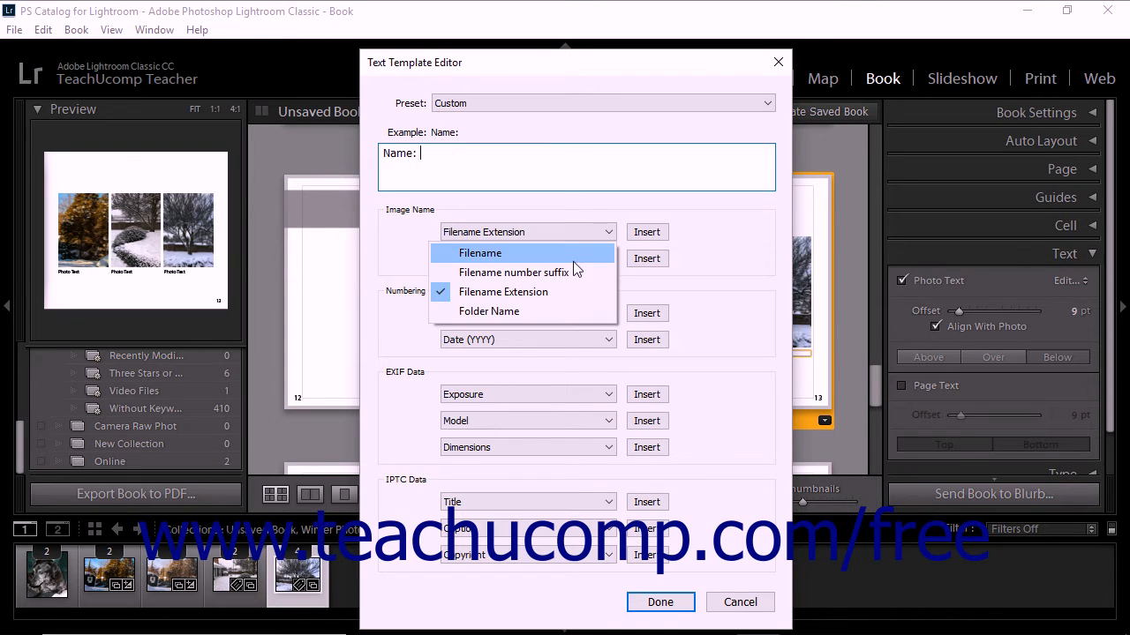
click(572, 254)
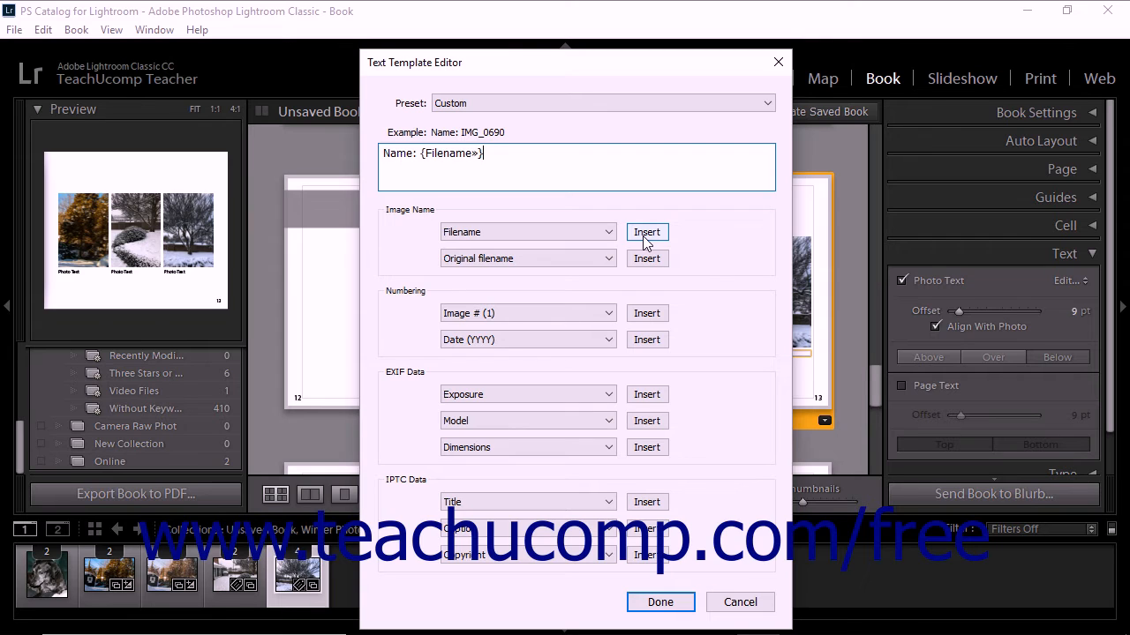
text(.)
click(609, 233)
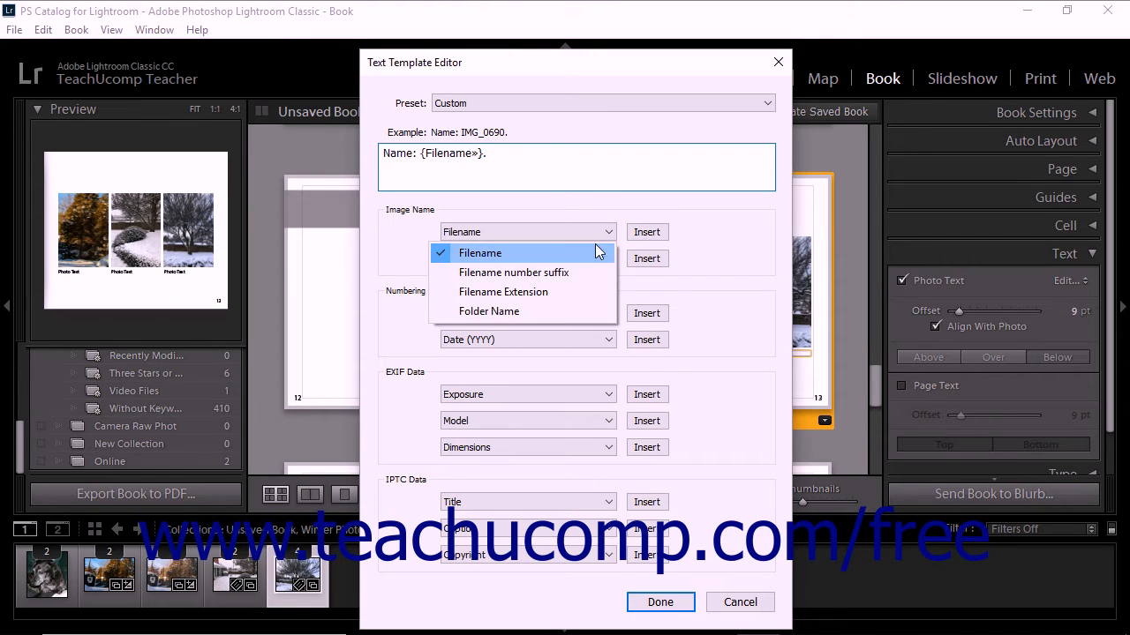
click(571, 292)
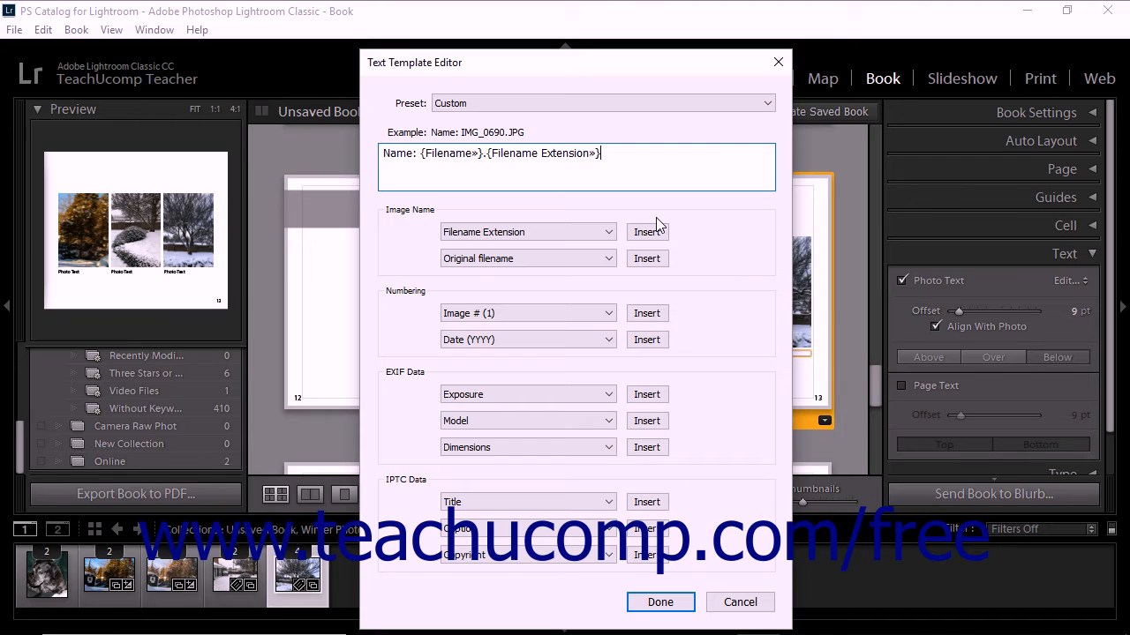
Save the current text template as a new preset named "Custom Image Name" and apply it to the selected photos.
click(767, 102)
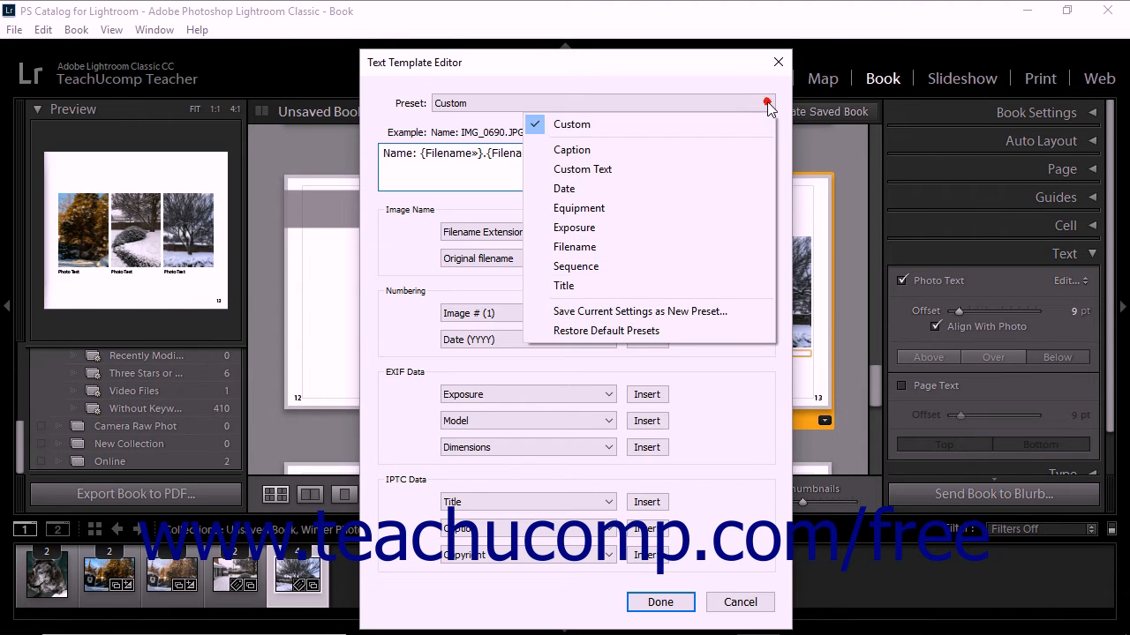
click(678, 311)
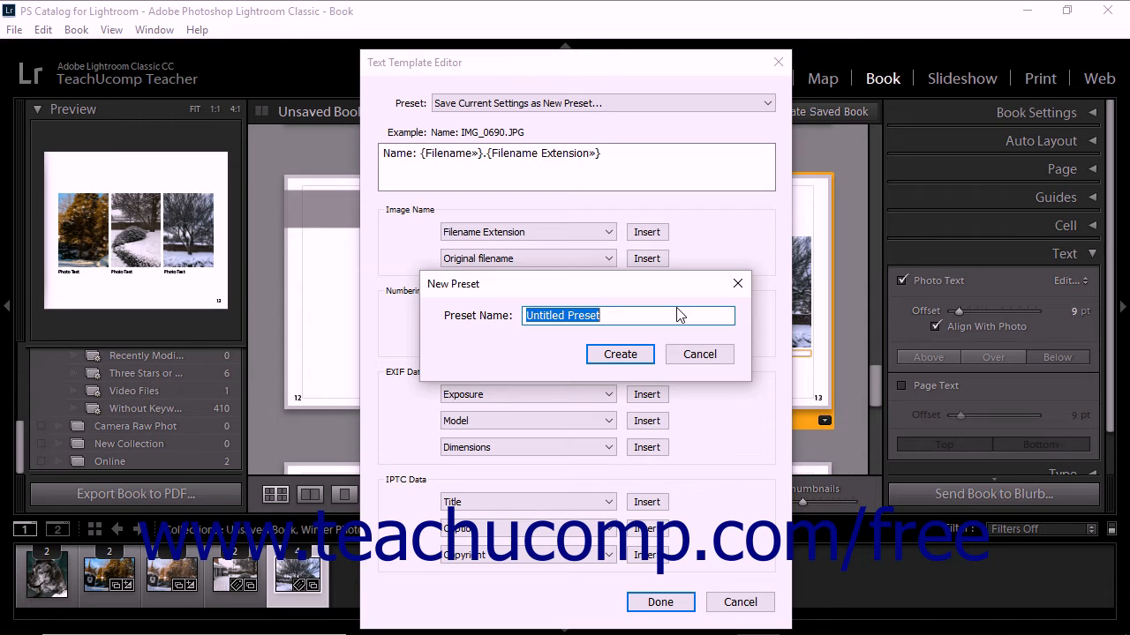
text(Custom Image Name)
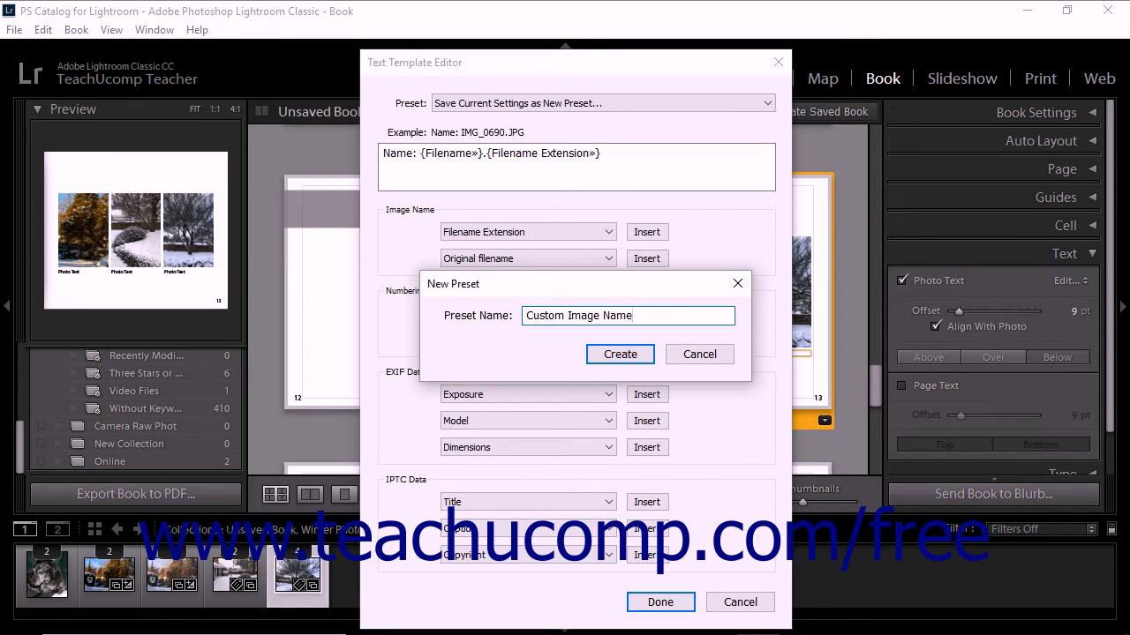
click(649, 353)
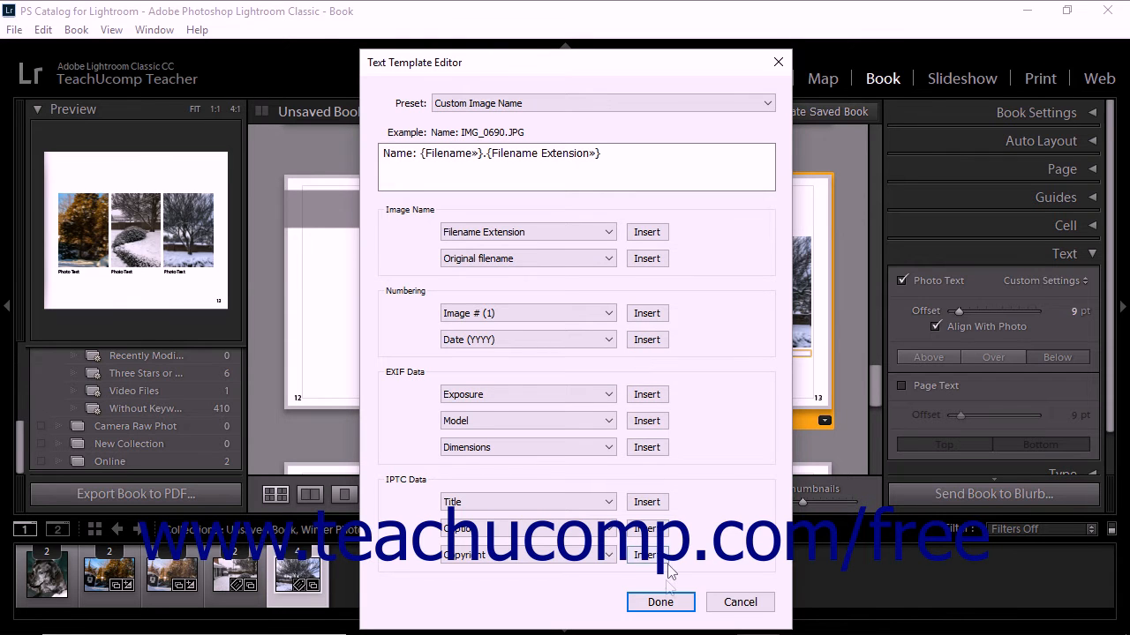
click(660, 602)
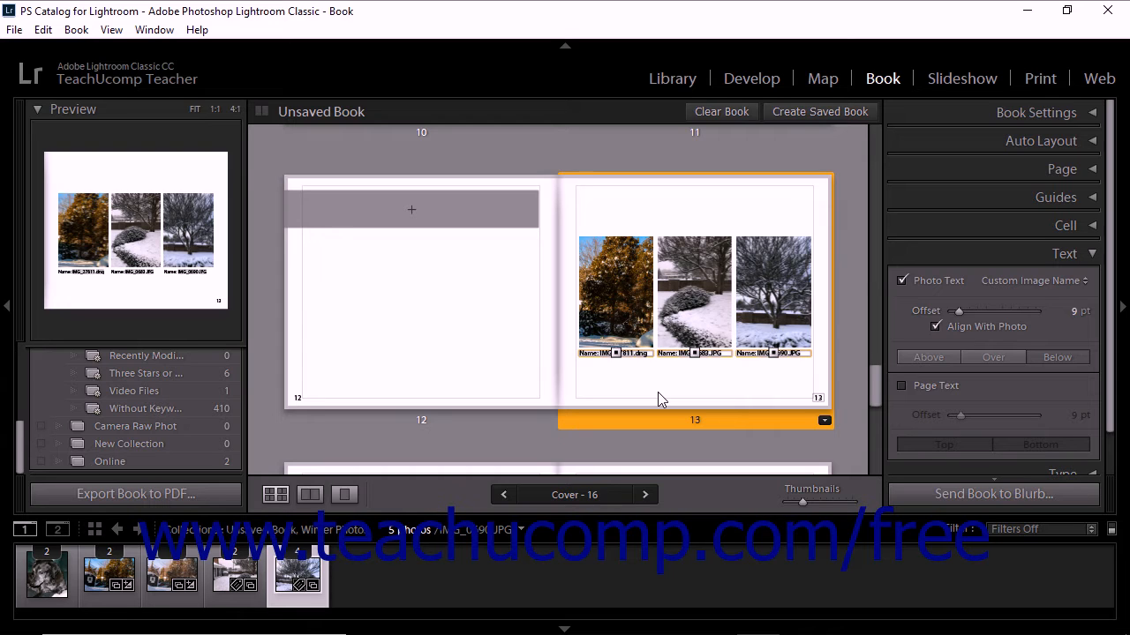
Remove the period and Filename Extension token from the "Custom Image Name" text template and update the preset.
click(1026, 280)
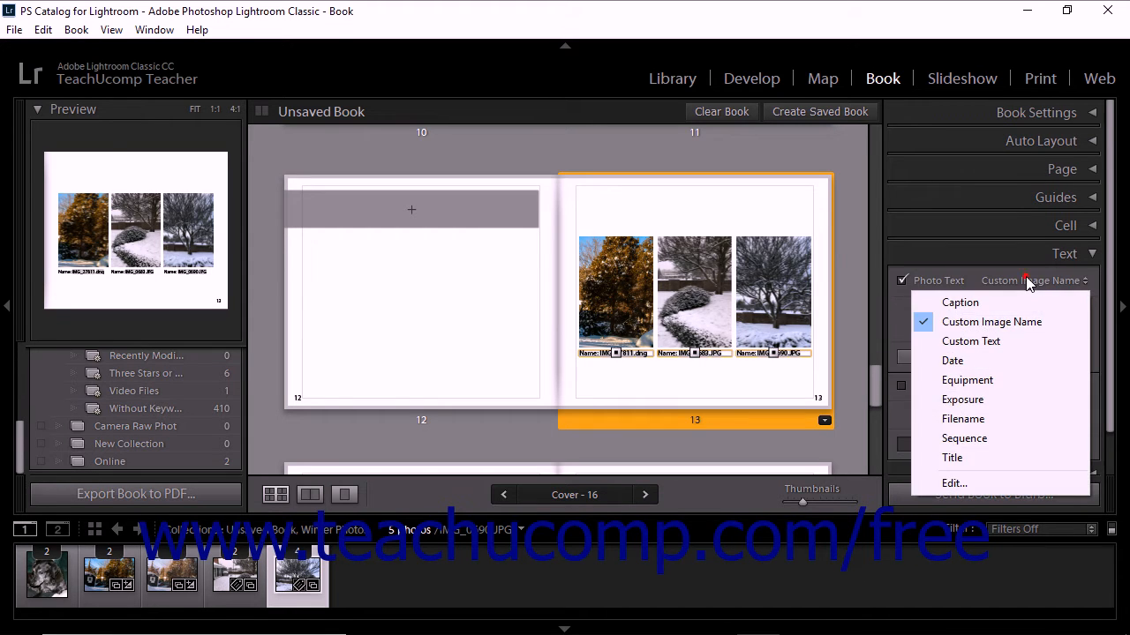
click(953, 483)
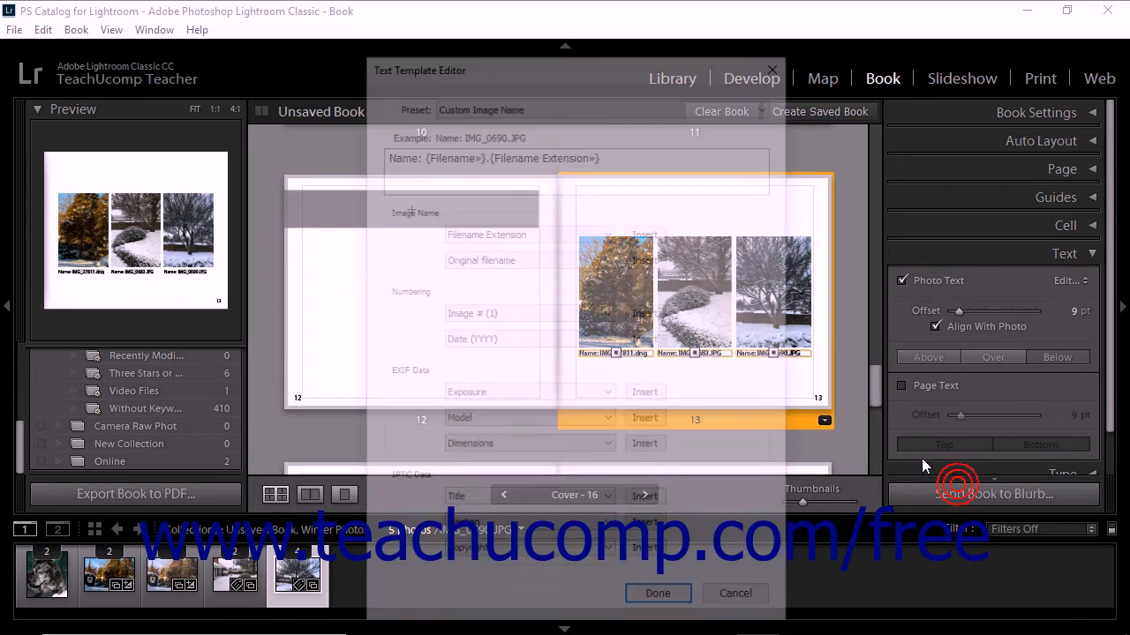
click(569, 103)
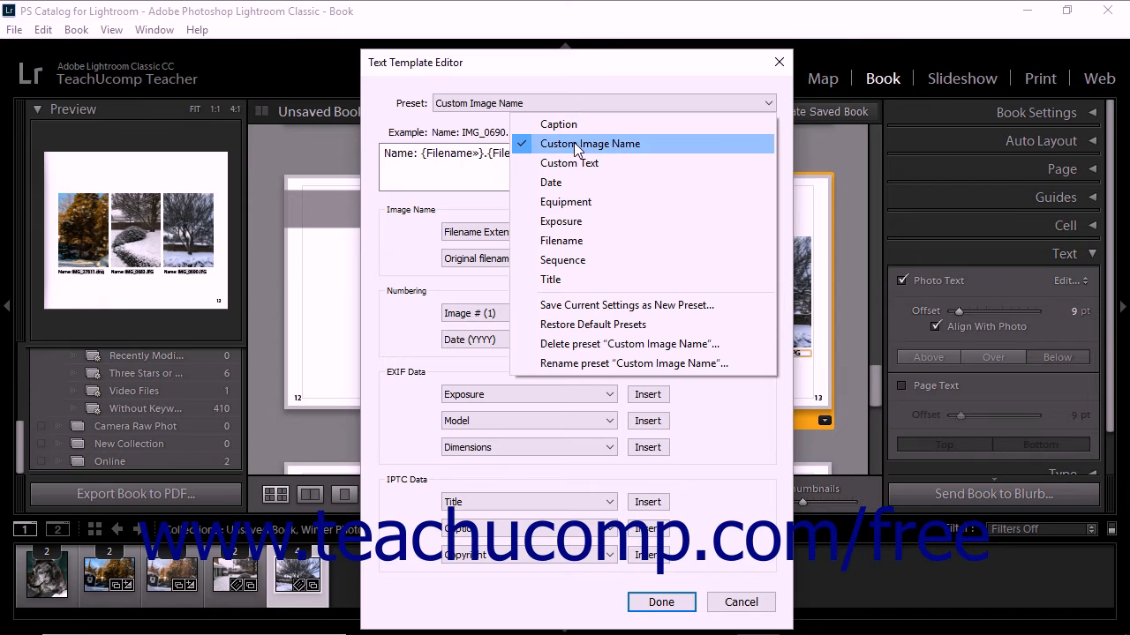
click(574, 143)
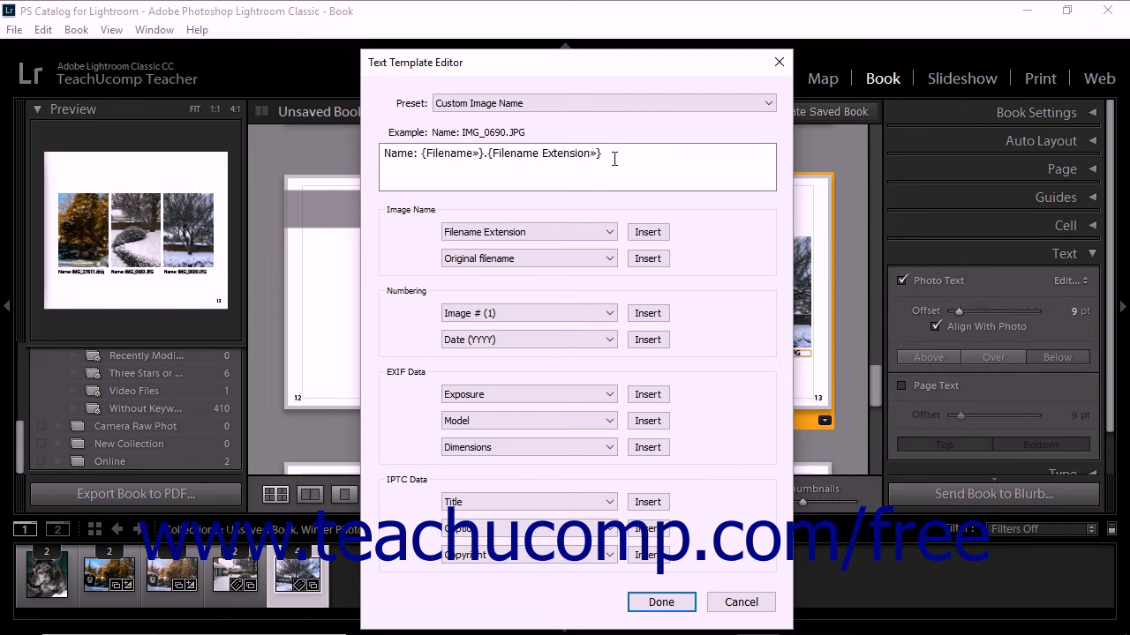
click(615, 158)
key(BackSpace)
key(BackSpace)
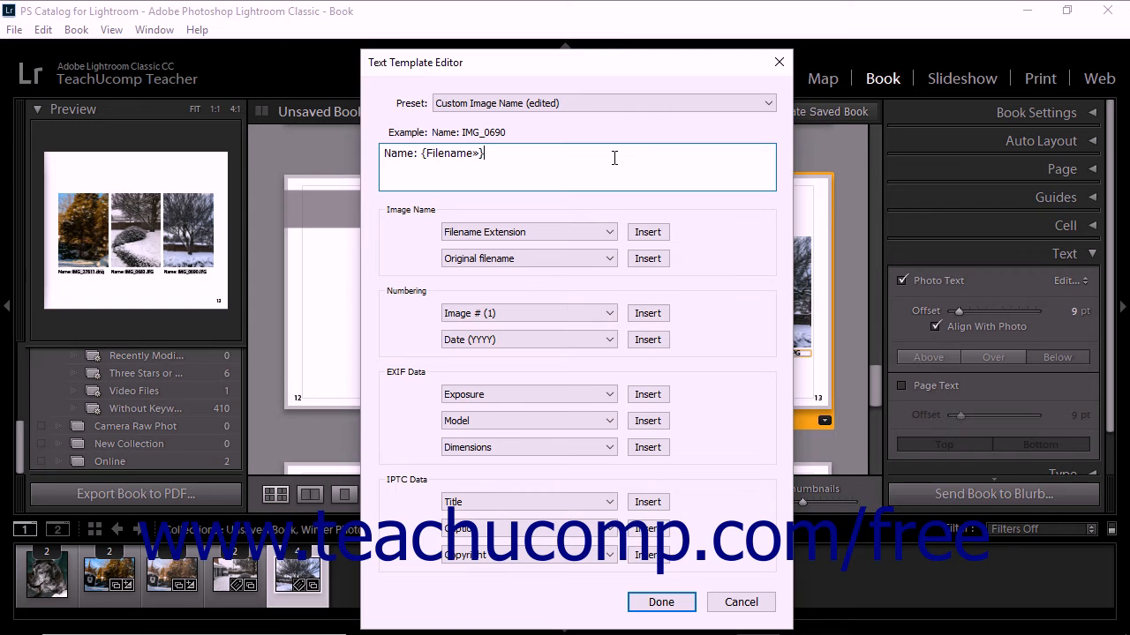
click(657, 103)
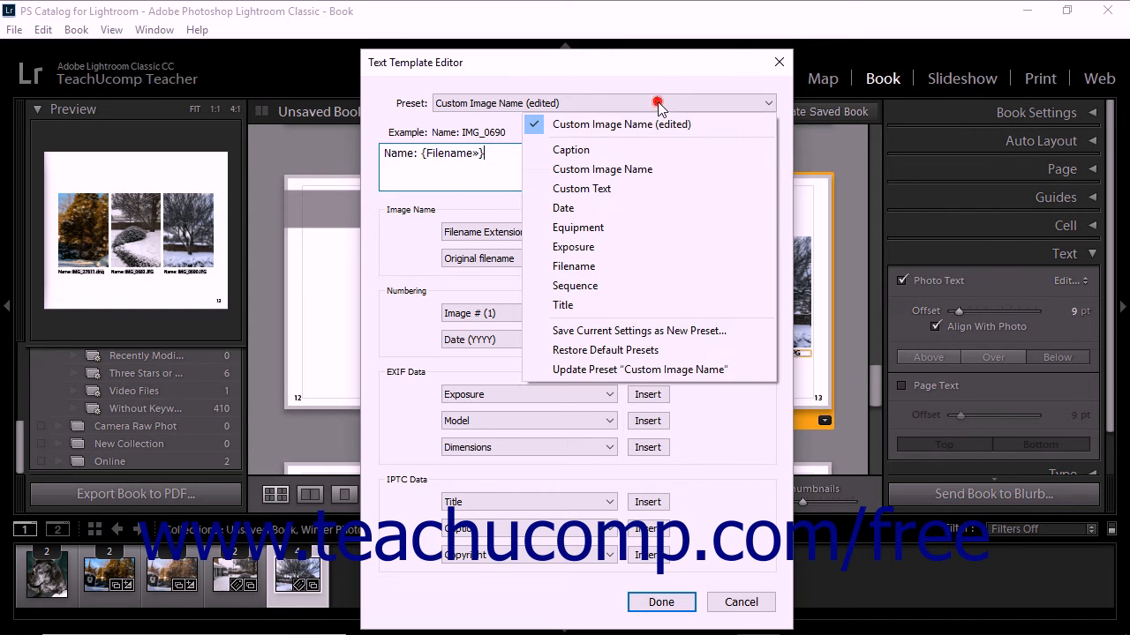
click(624, 370)
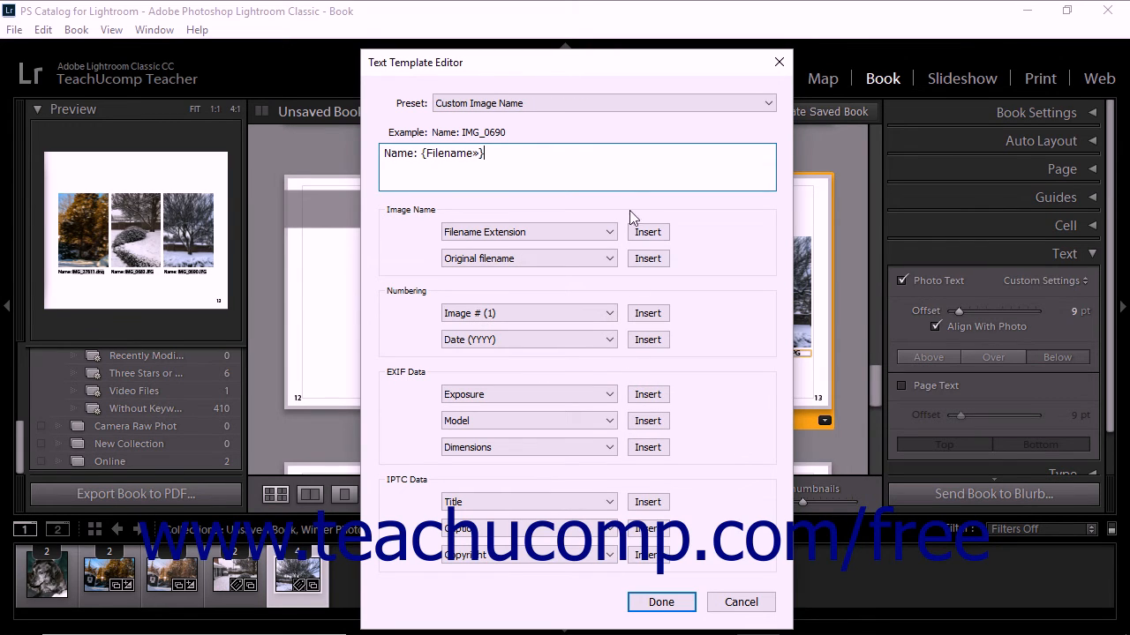
Rename the "Custom Image Name" text preset as "My Custom Image Name".
click(615, 103)
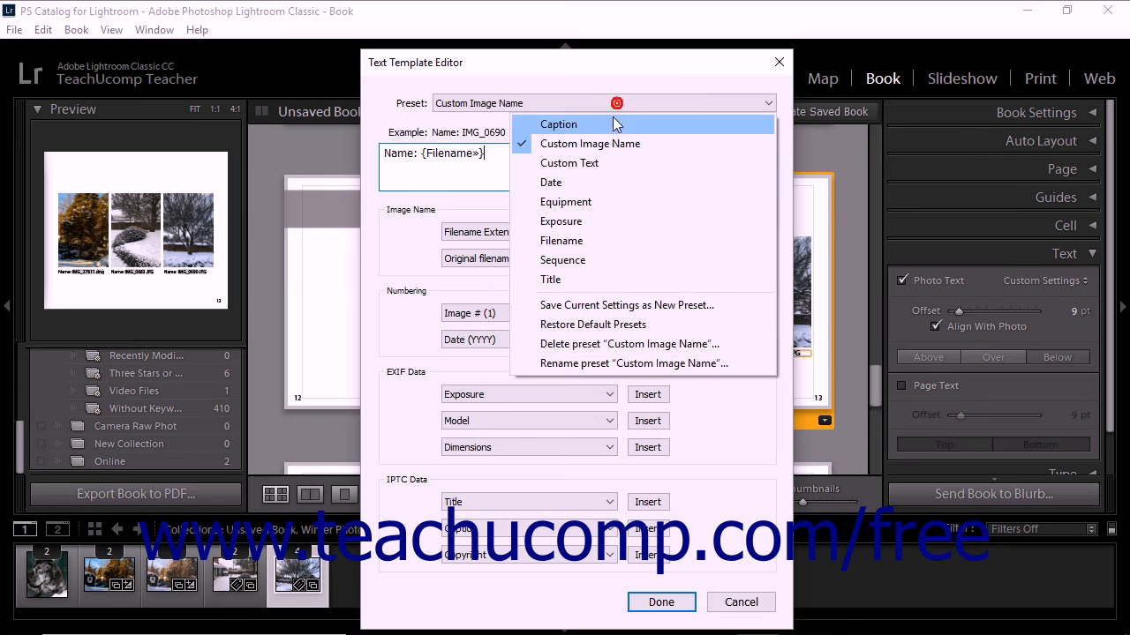
click(605, 363)
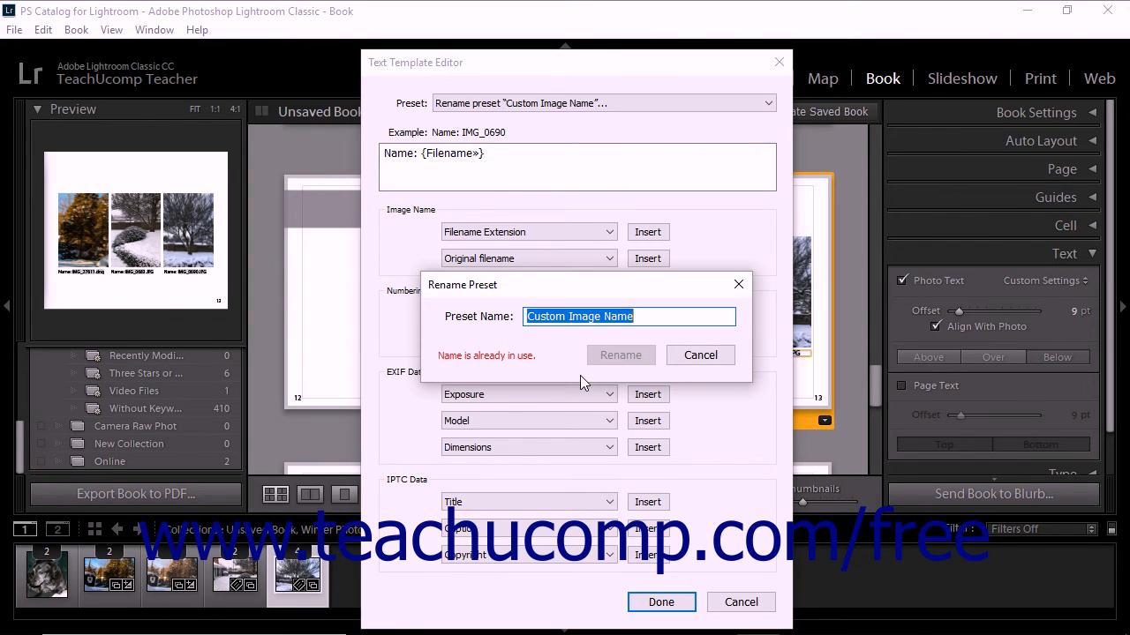
click(526, 316)
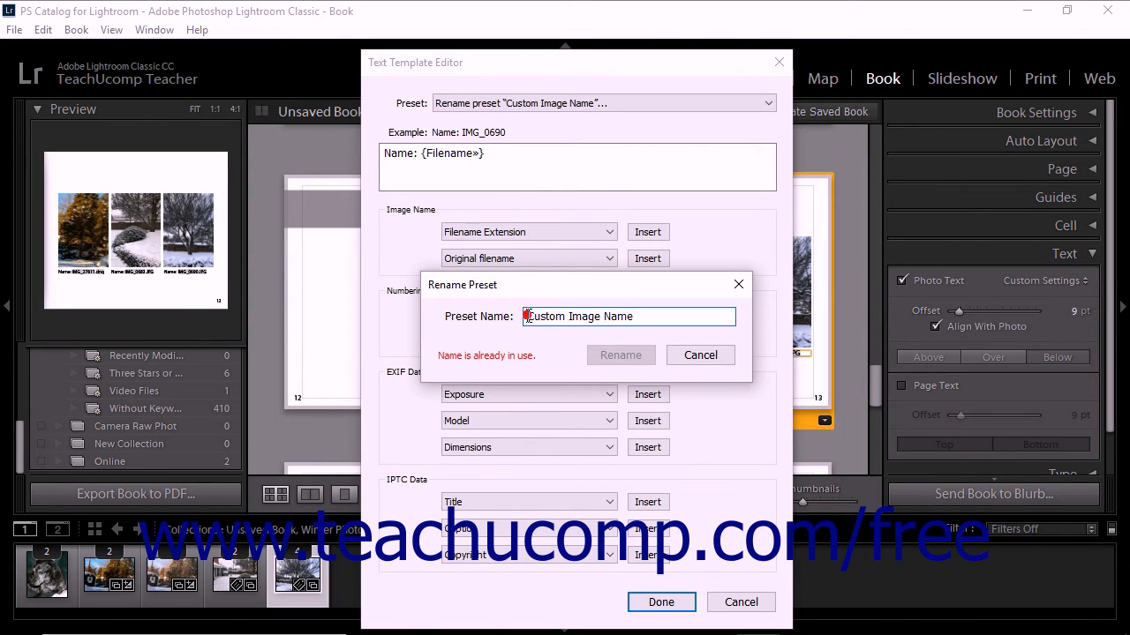
text(My)
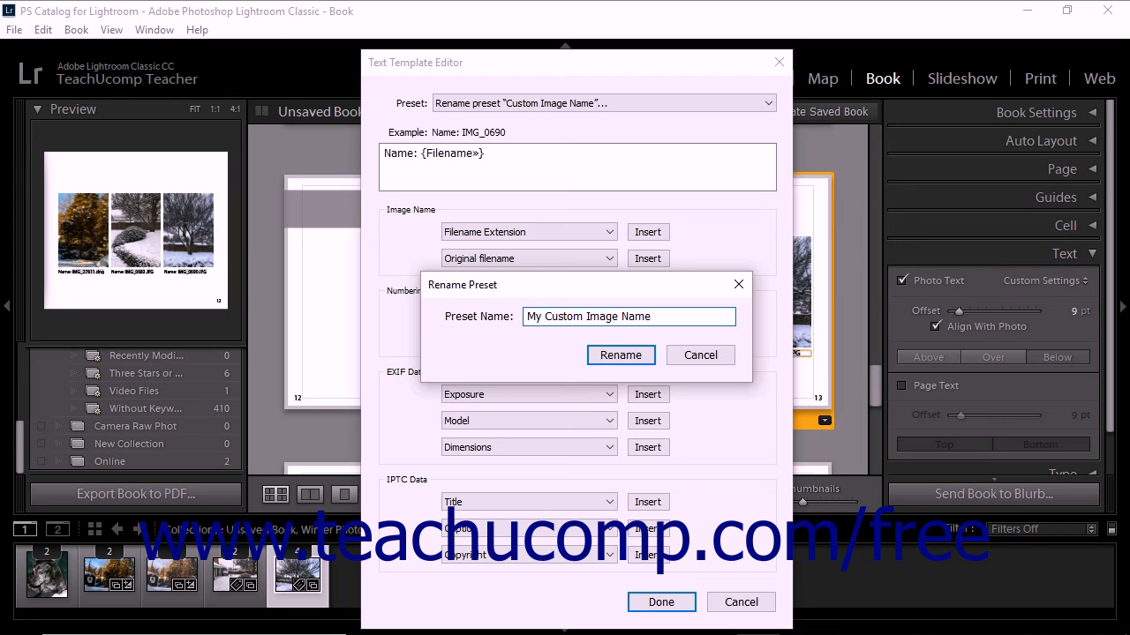
click(609, 357)
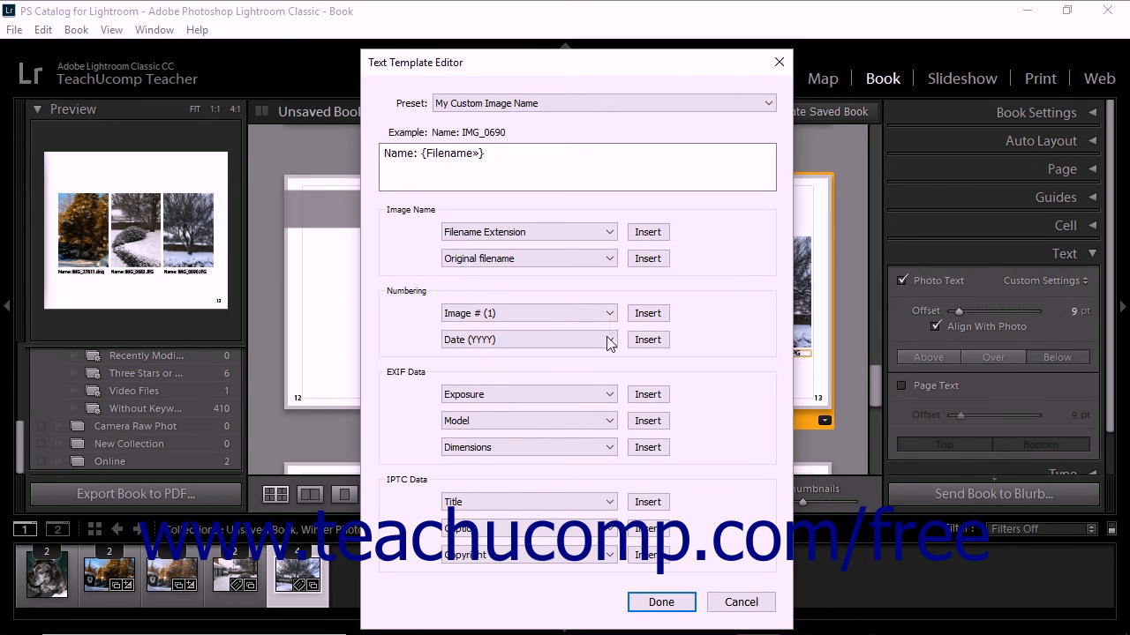
Delete the "My Custom Image Name" text preset and restore the default presets.
click(624, 103)
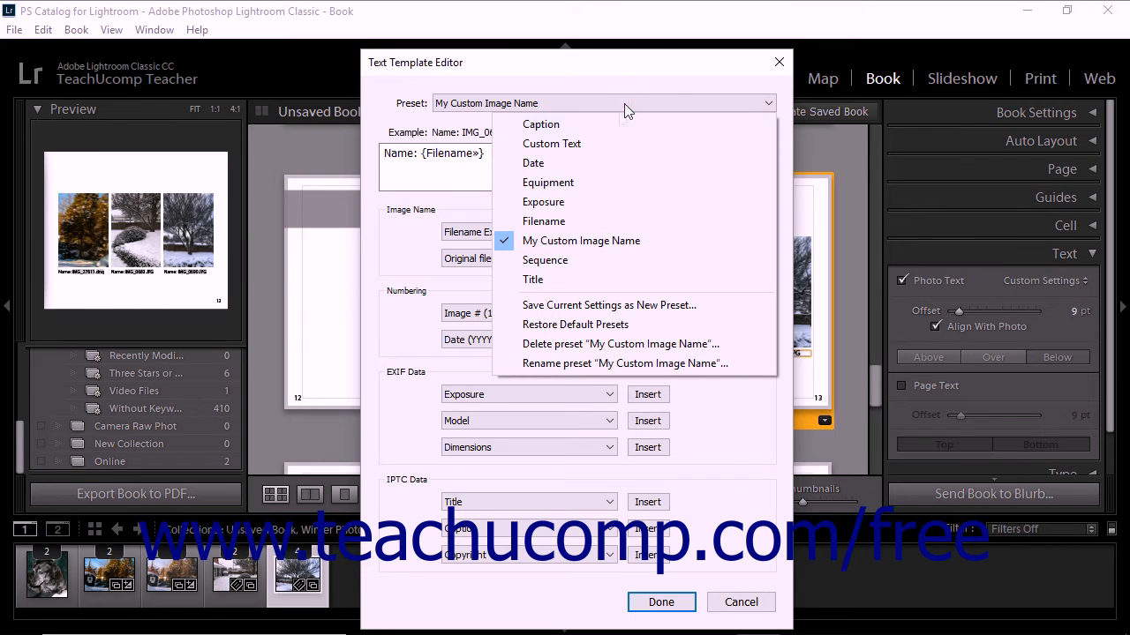
click(590, 346)
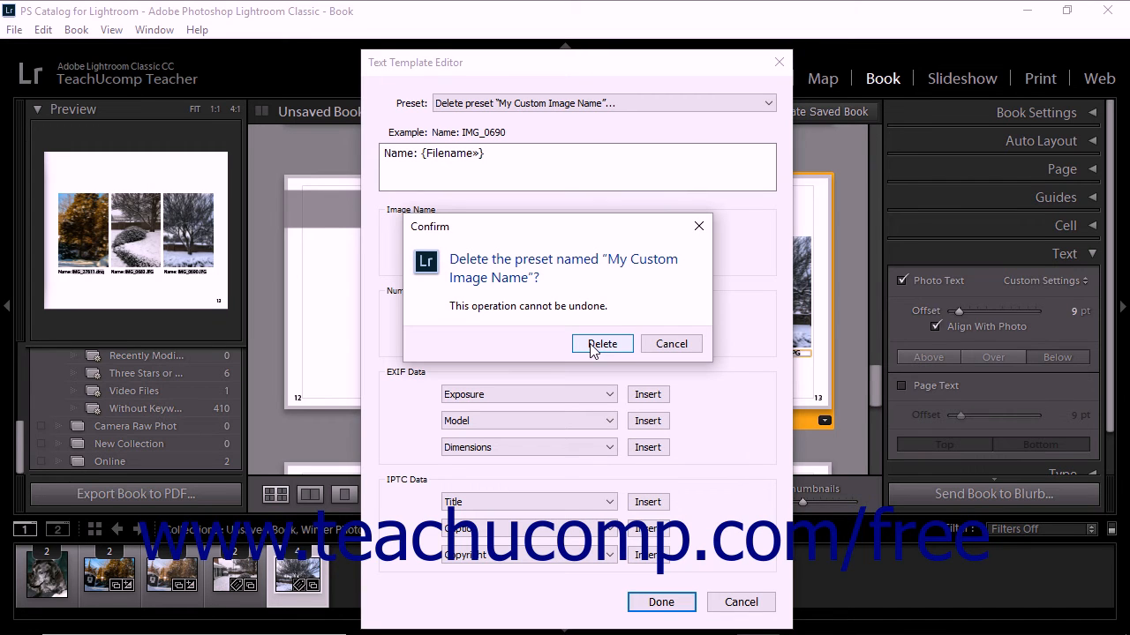
click(593, 345)
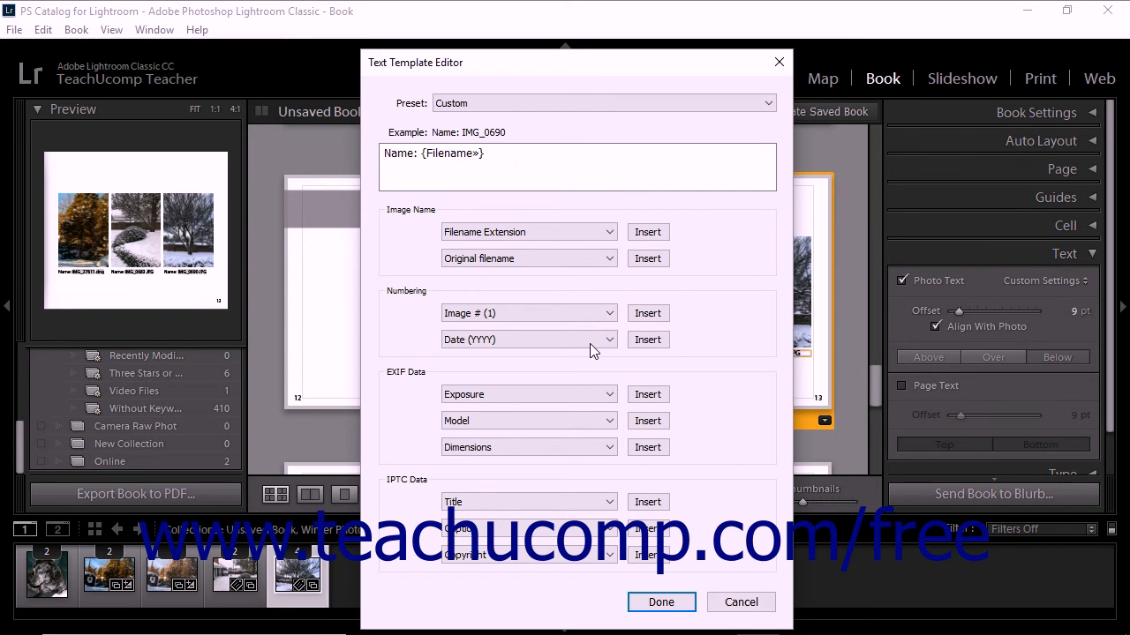
click(575, 104)
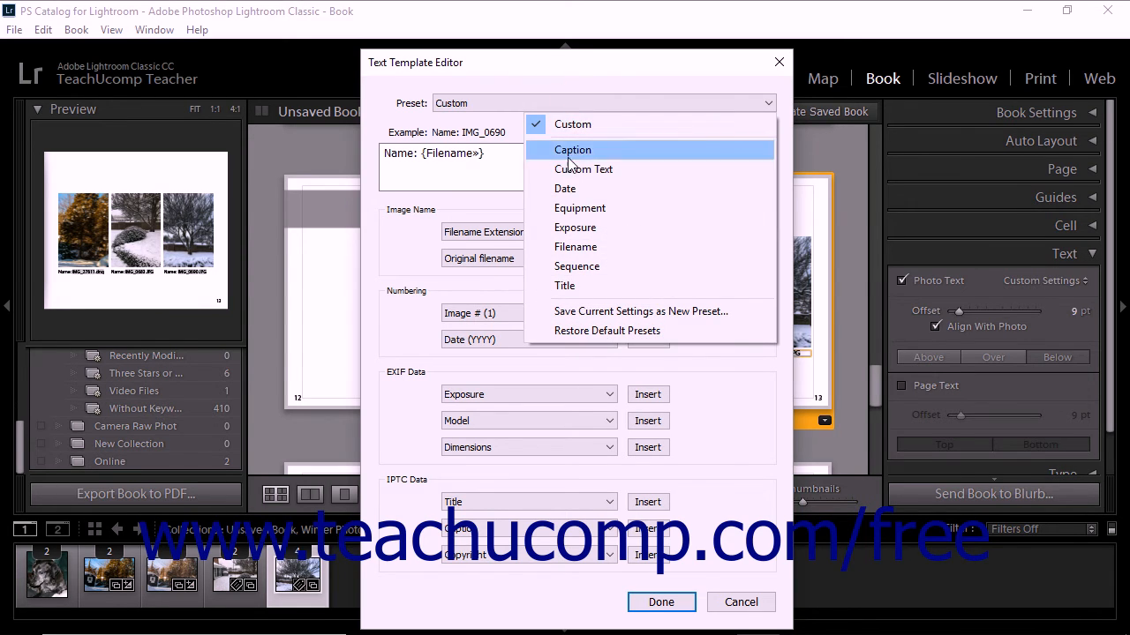
click(592, 331)
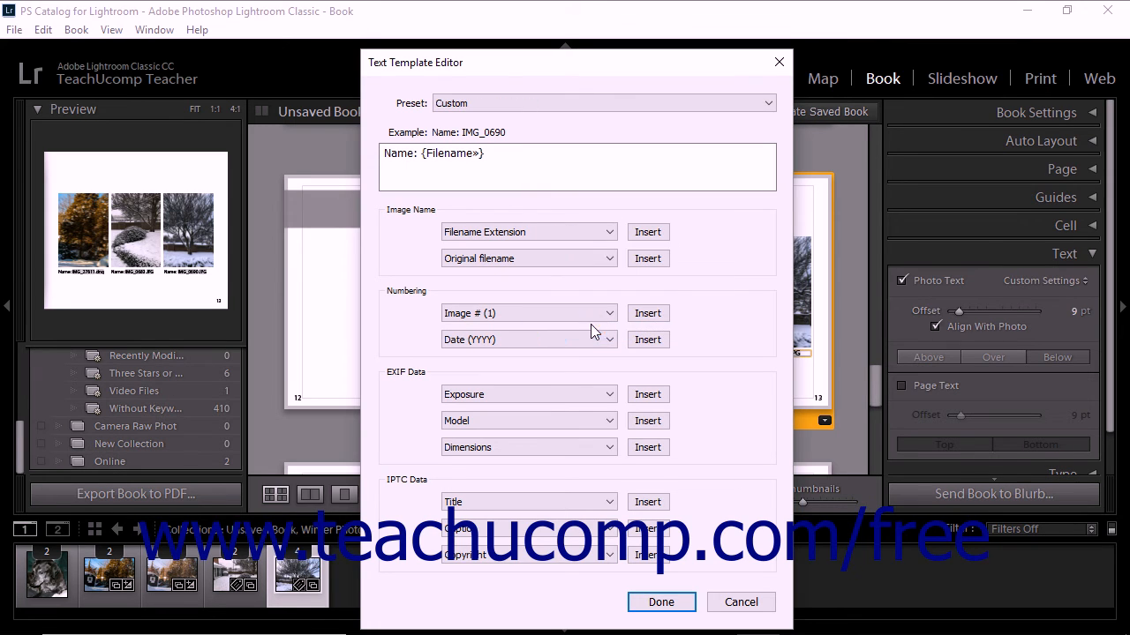
Accept the text template and set the photo text offset on page 13 to 17 pt.
click(662, 603)
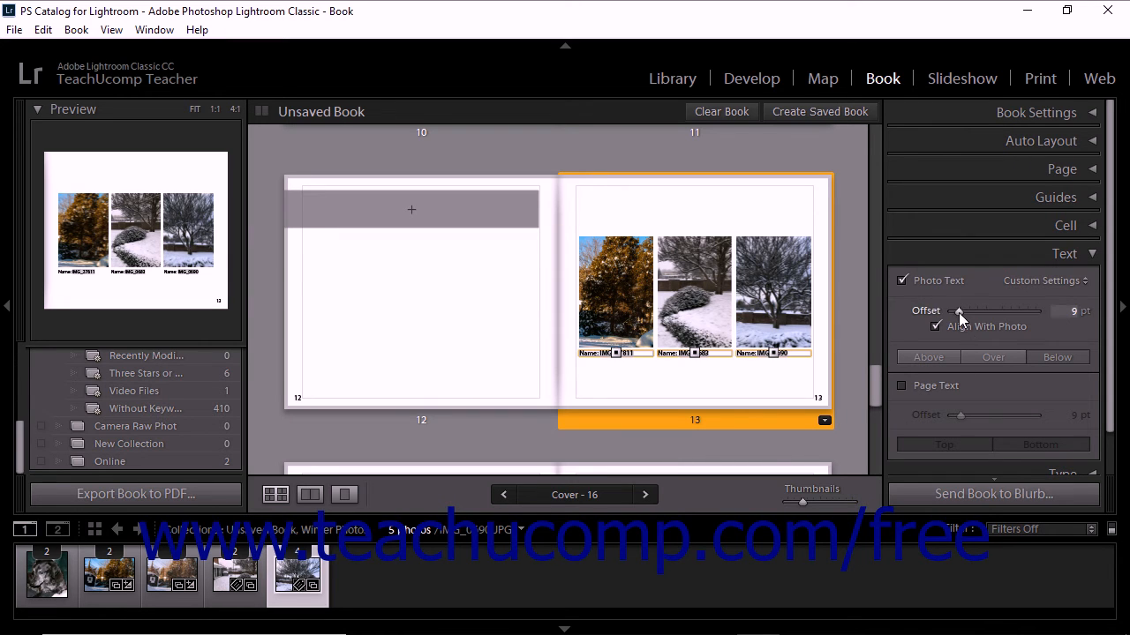
drag(958, 312, 964, 313)
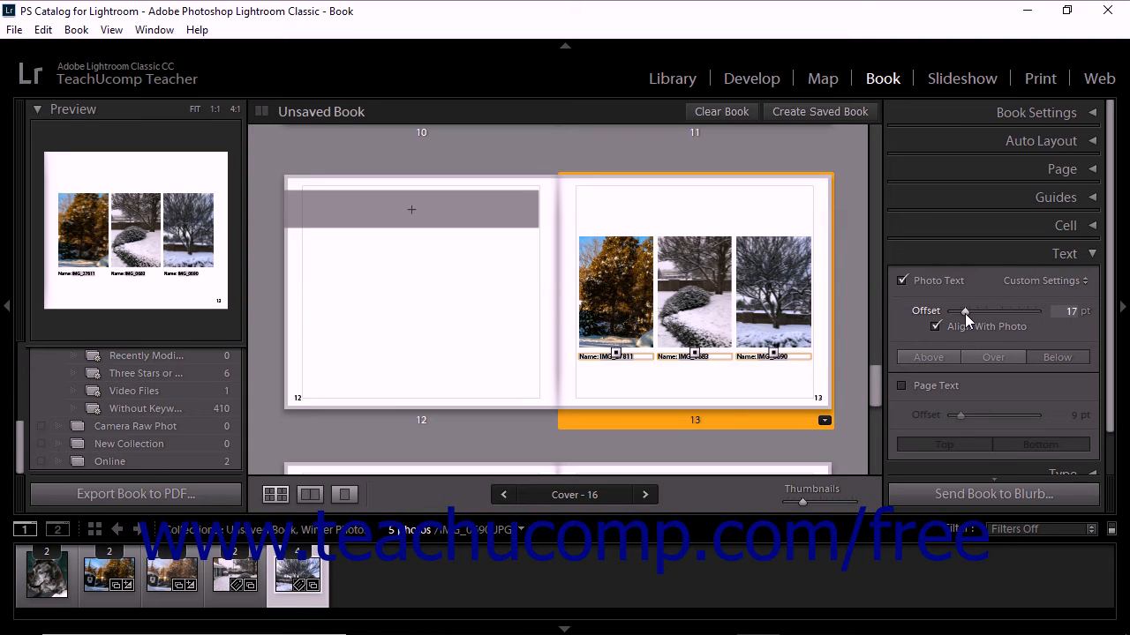
Try the photo text above and over the photos on page 13, and return it to below them.
click(943, 355)
click(984, 357)
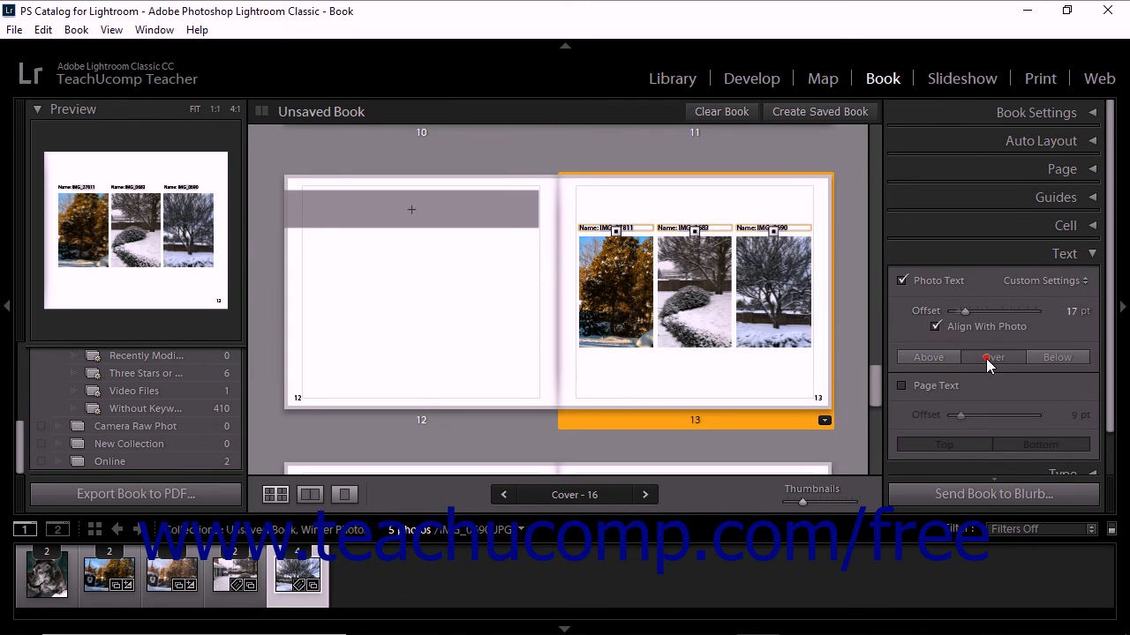
click(1052, 354)
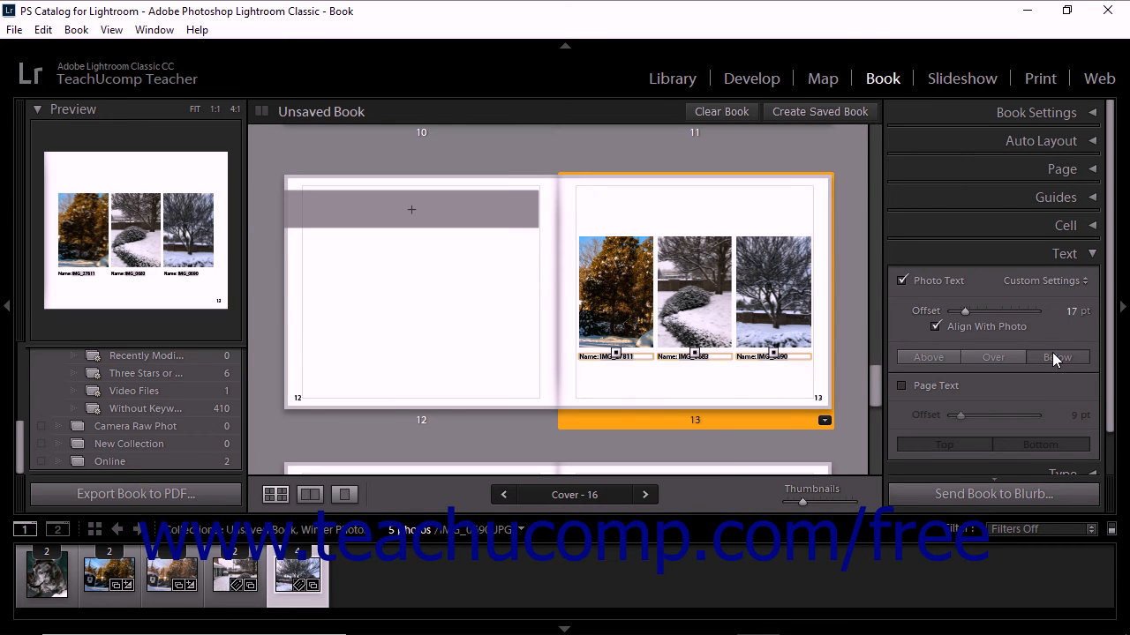
Switch the photo text to Custom Text and replace the text under the first photo on page 13 with "My Photo".
click(1032, 283)
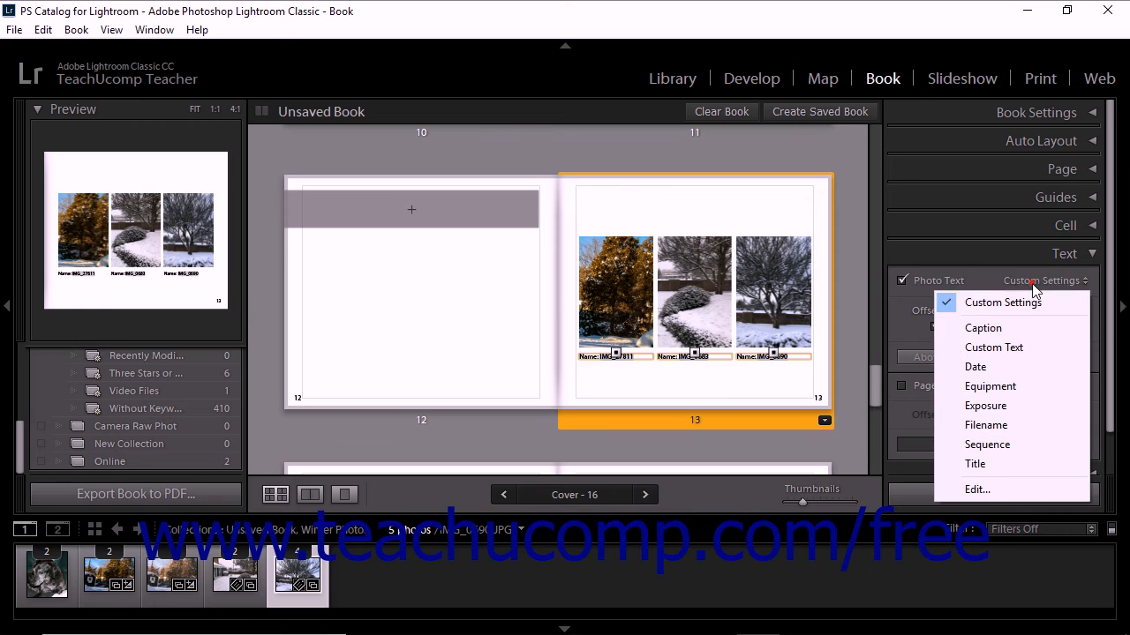
click(1022, 349)
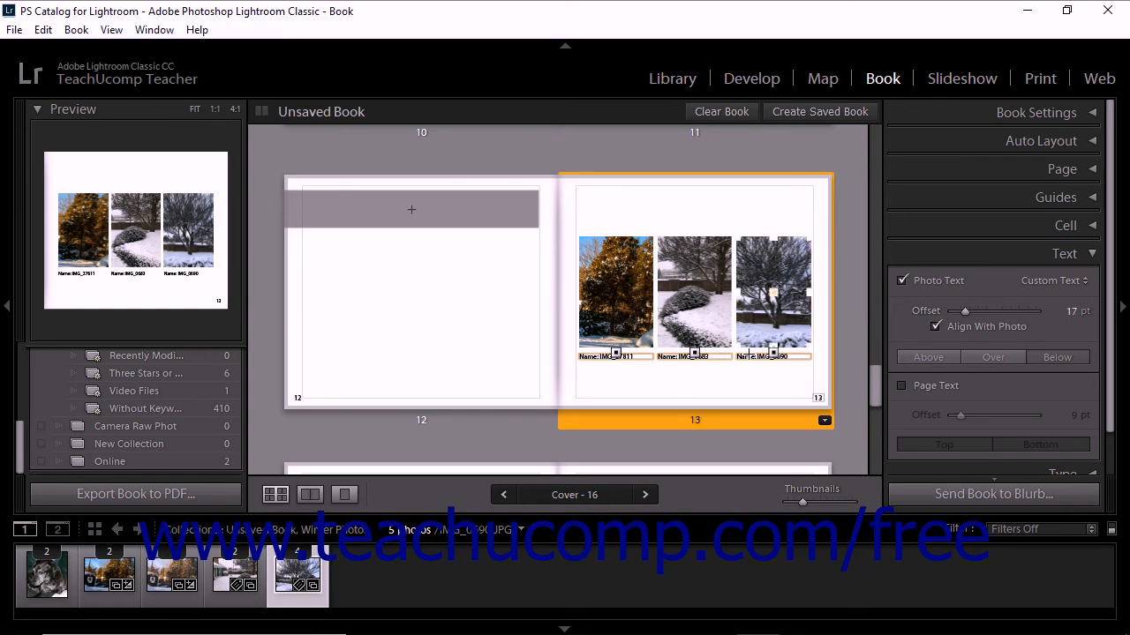
click(642, 356)
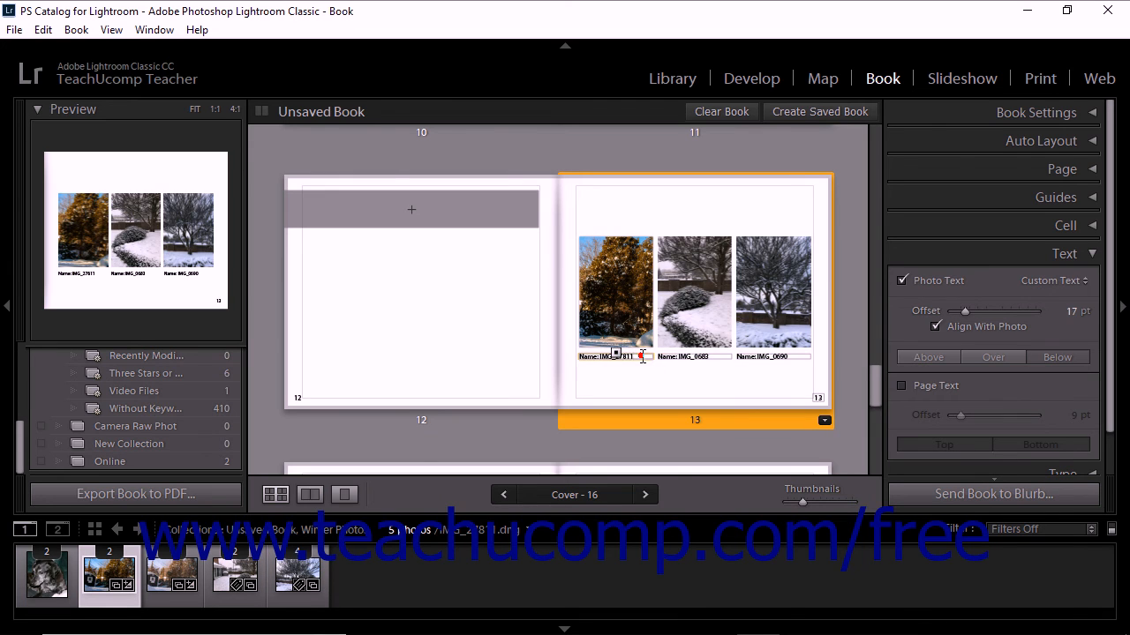
key(ctrl+a)
text(My)
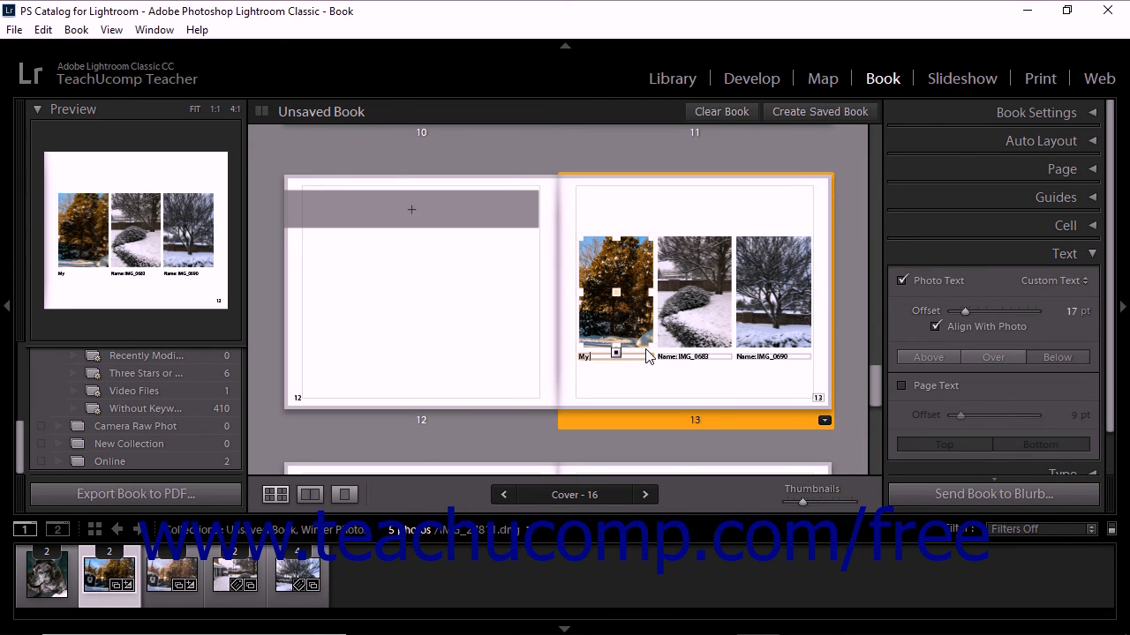
text( Photo)
Add page text reading "My Photo Set" at the top of page 13 with an offset of 33 pt.
click(940, 388)
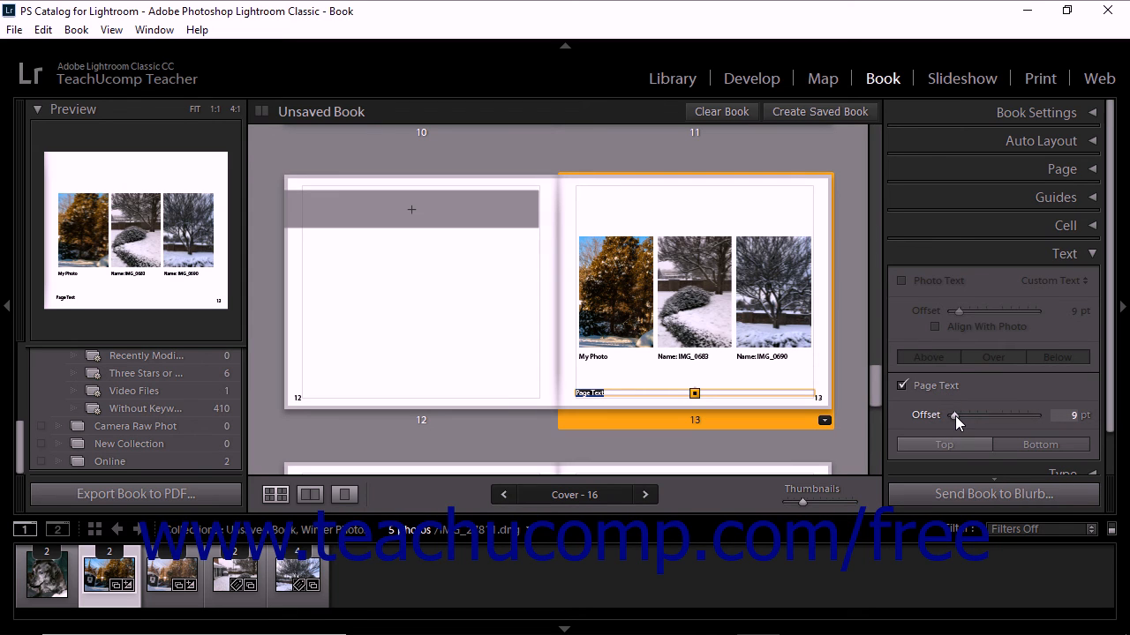
drag(954, 416, 959, 416)
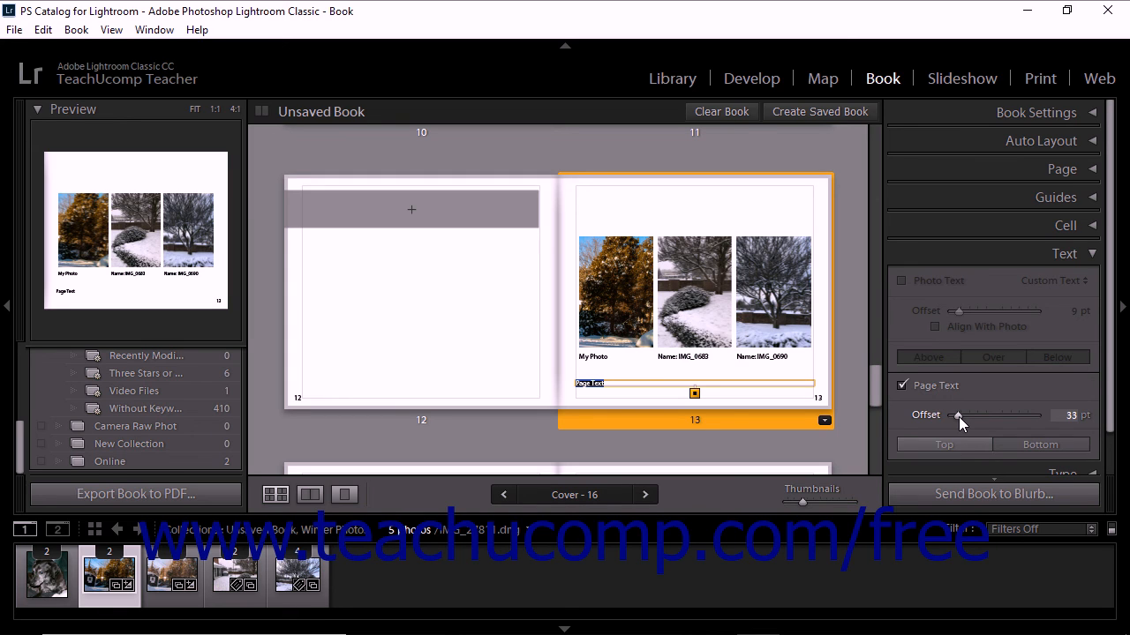
click(962, 445)
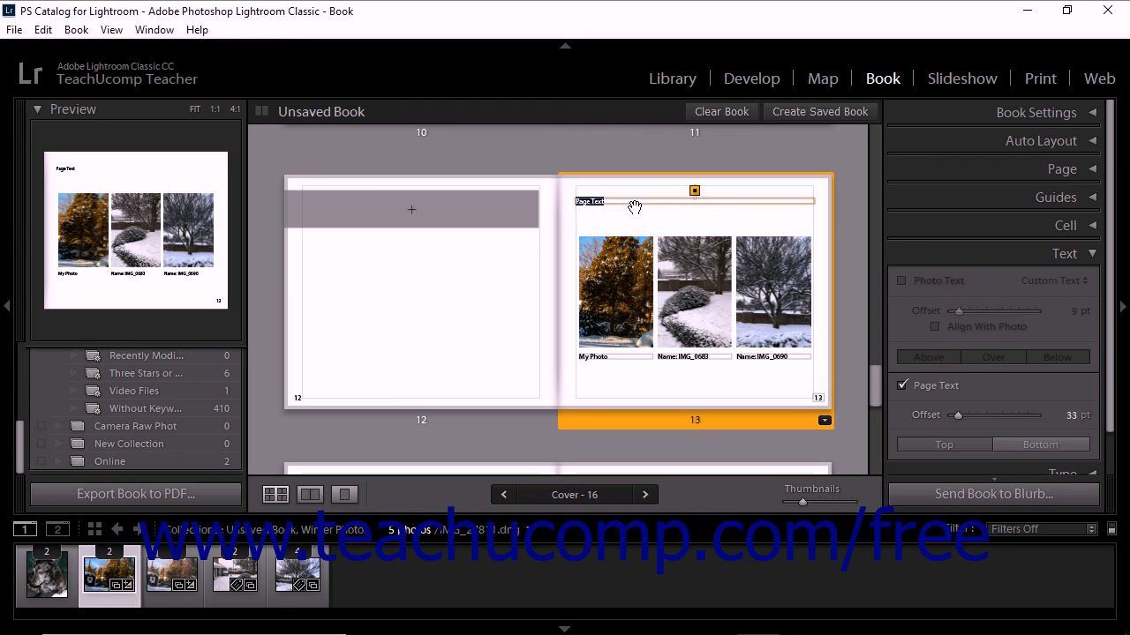
text(My Photo Set)
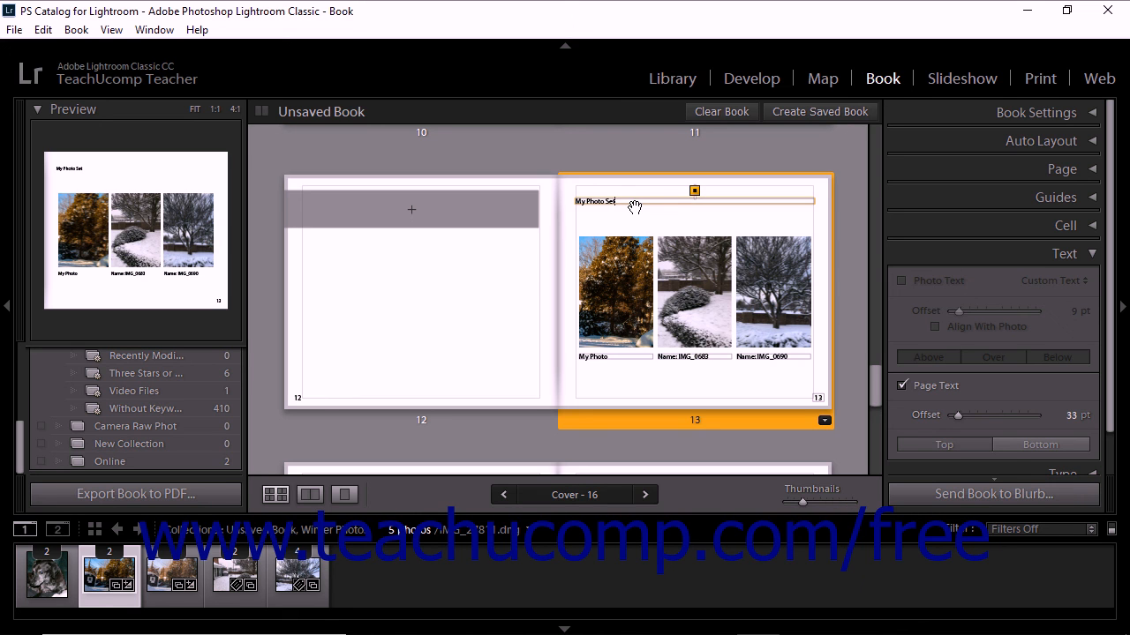